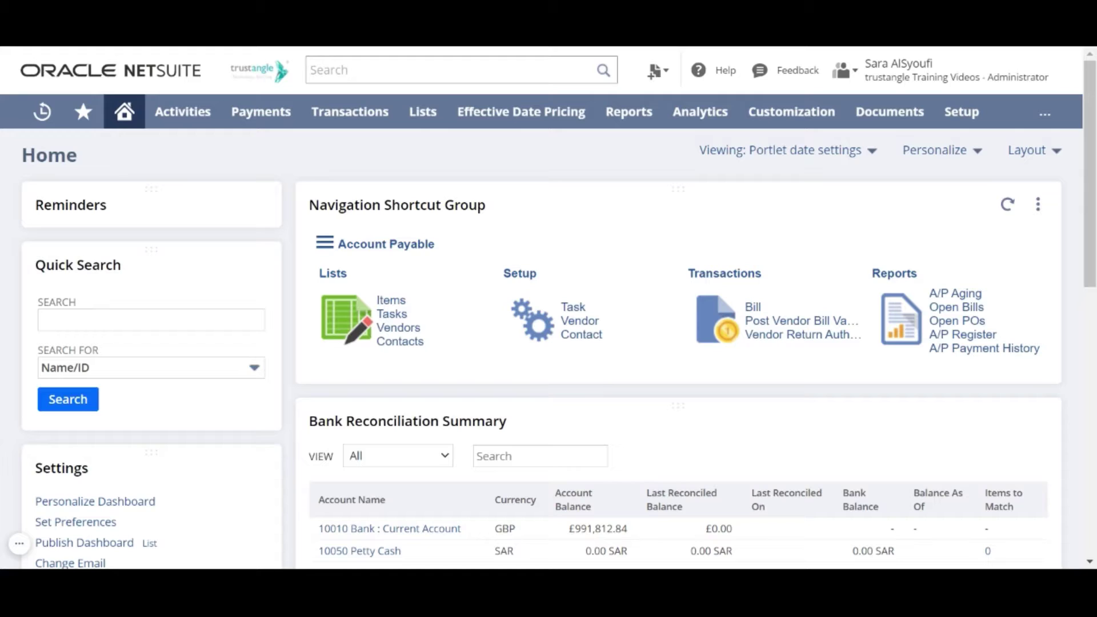
# - Reveal the New and Search options under Lists > Accounting > Accounts
pyautogui.moveTo(474, 191)
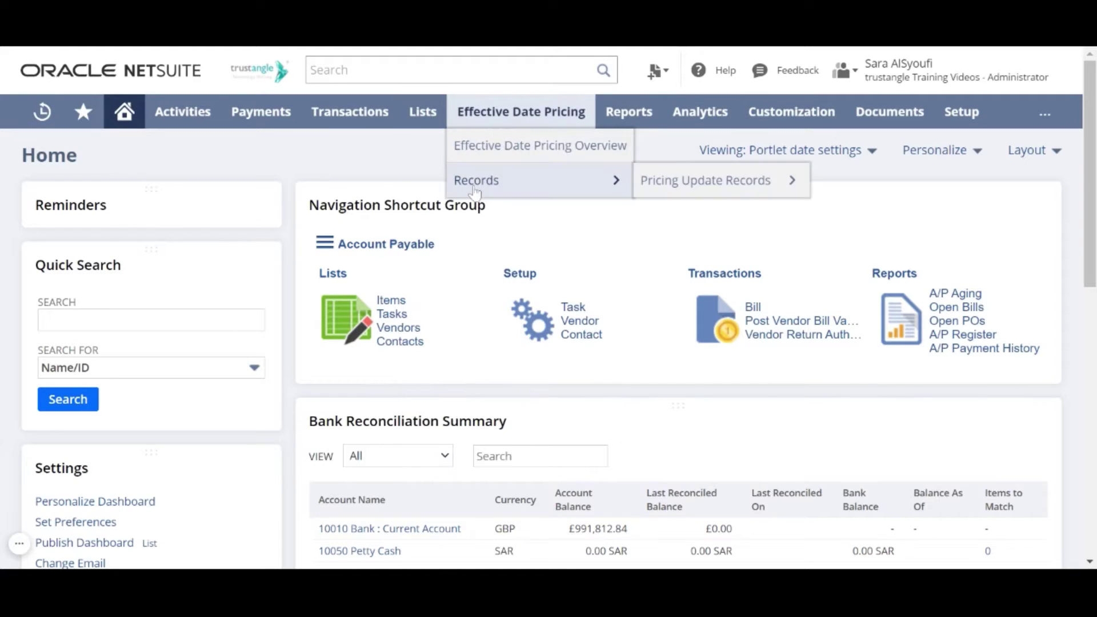
pyautogui.moveTo(437, 128)
pyautogui.moveTo(440, 180)
pyautogui.moveTo(551, 158)
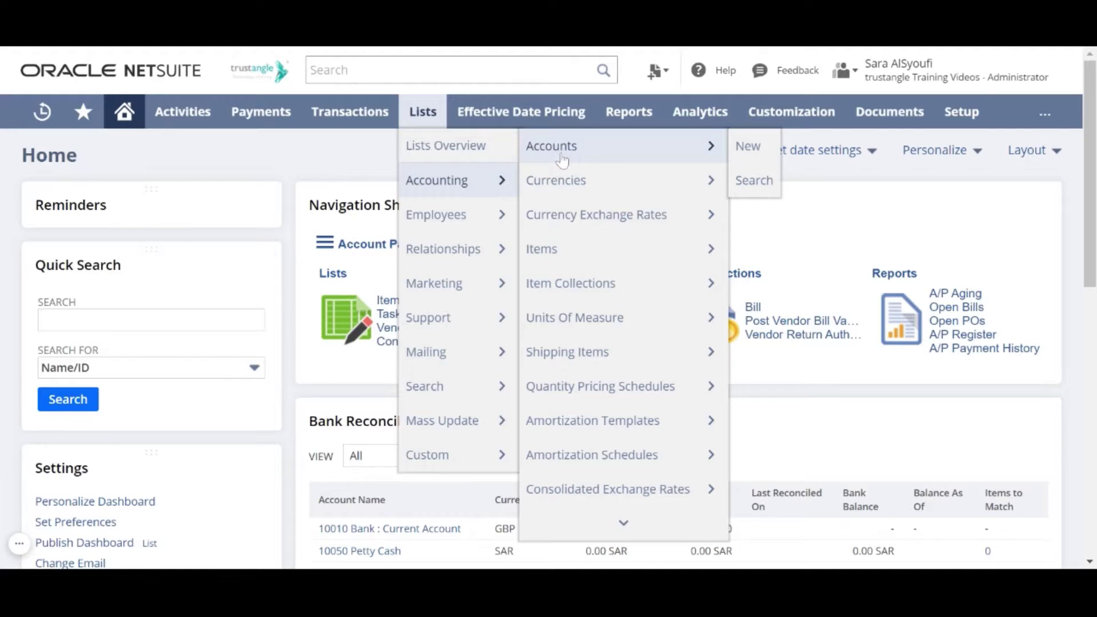
# - Open the Chart of Accounts and scroll through the bank accounts under 10000 Bank
pyautogui.click(562, 160)
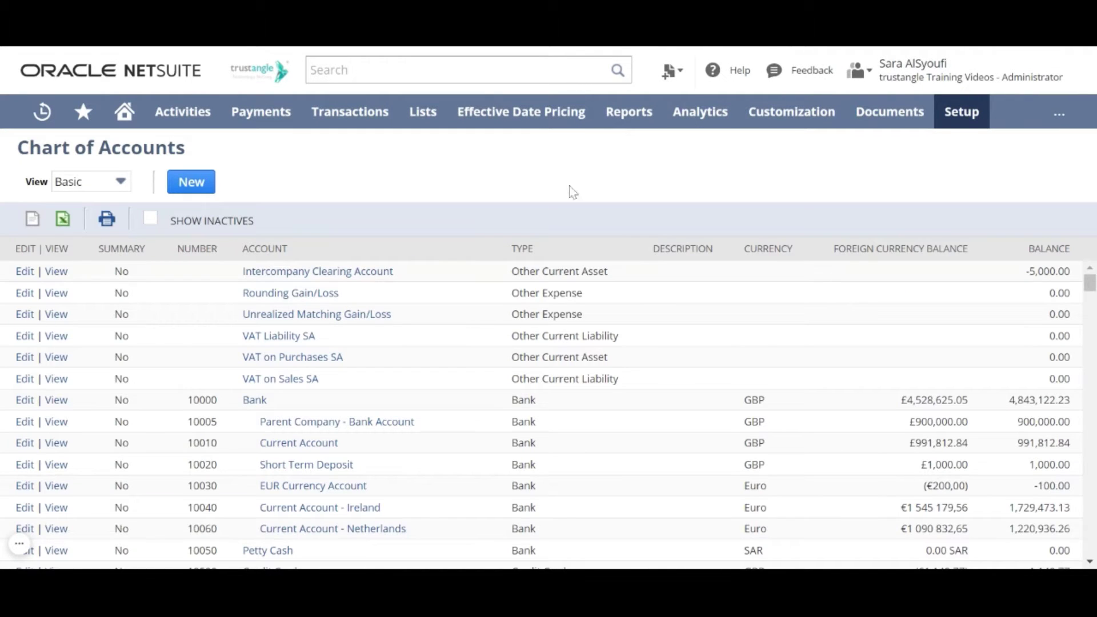
pyautogui.scroll(-3, 473, 325)
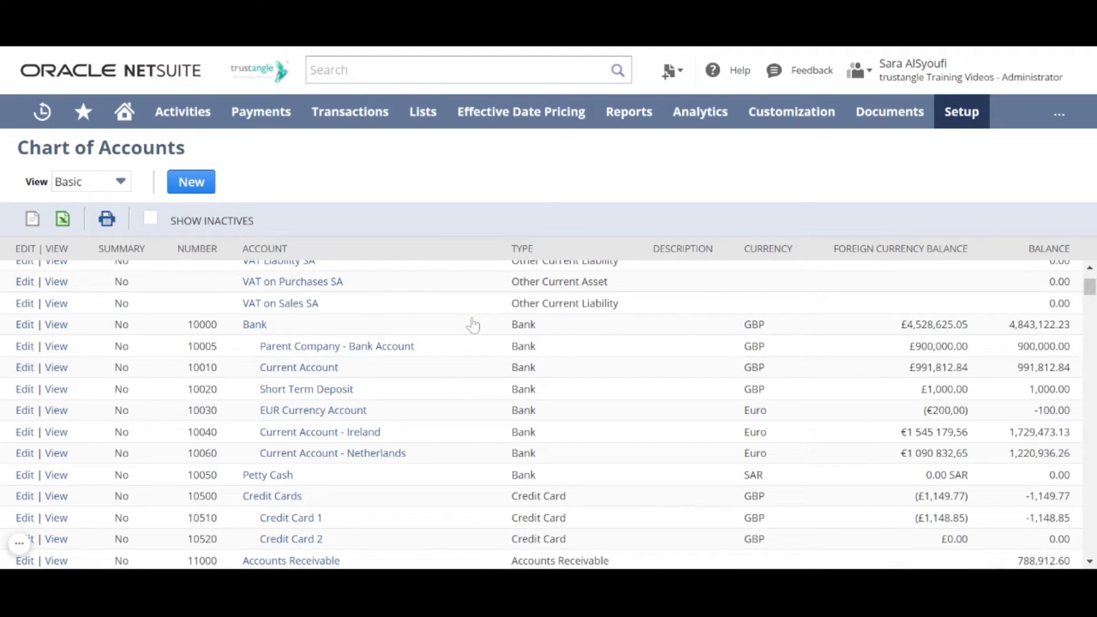
pyautogui.scroll(3, 473, 325)
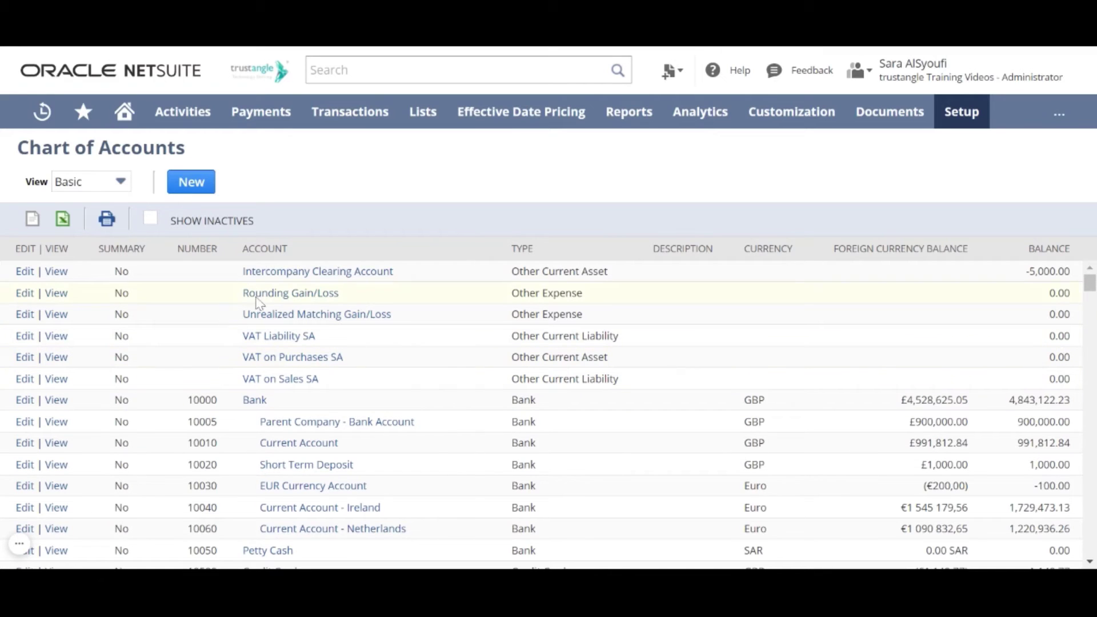
# - Start a new account with number 10070 and move to the Name field
pyautogui.click(191, 193)
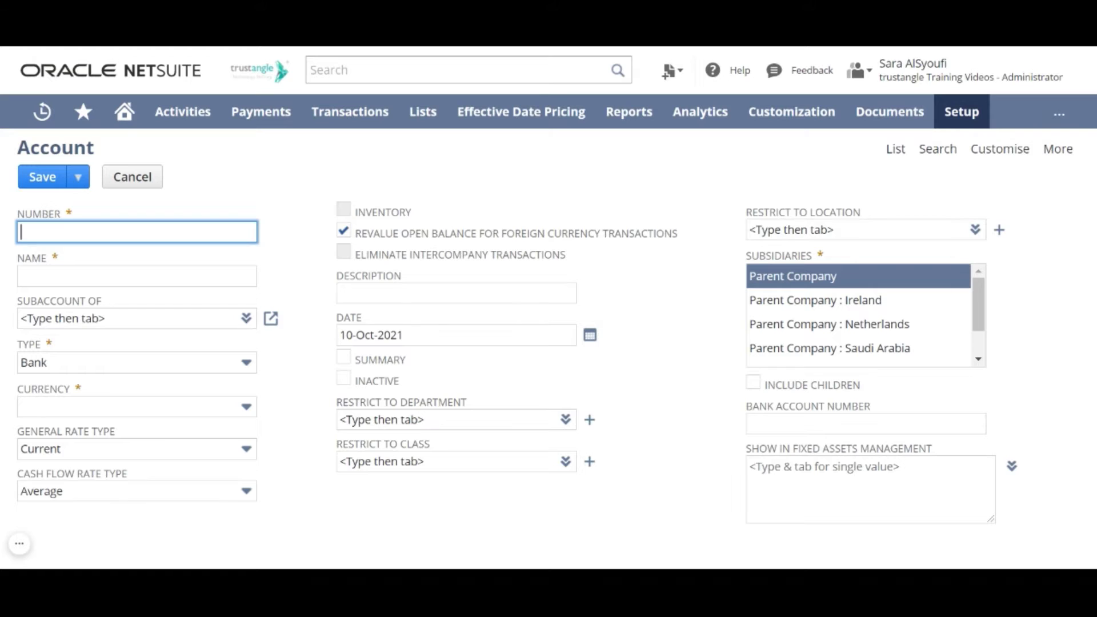
pyautogui.write('10070')
pyautogui.press('Tab')
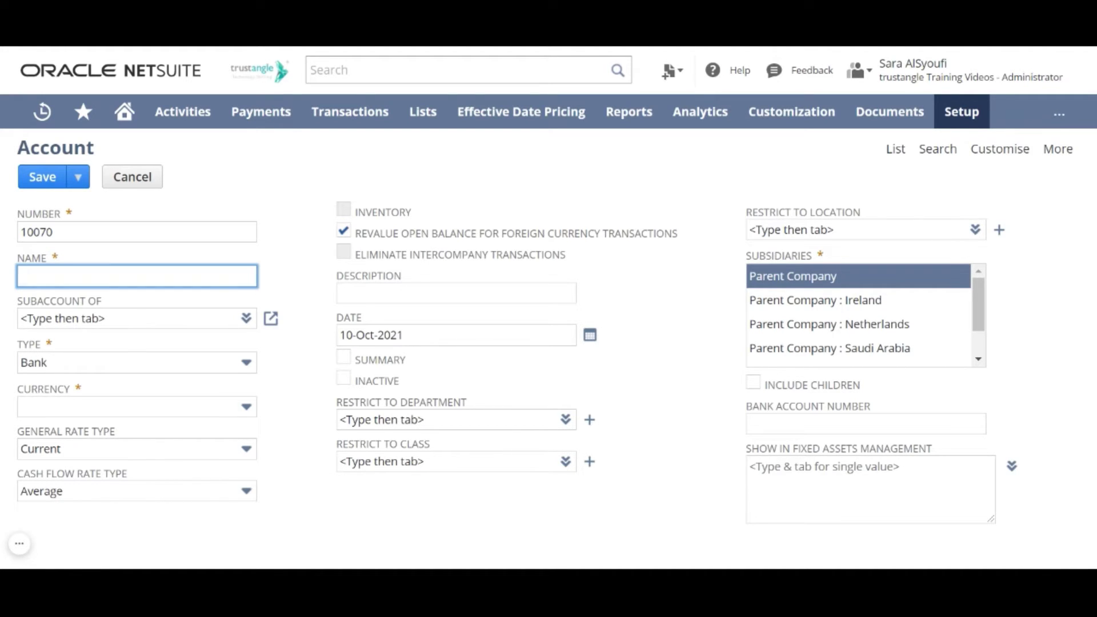
# - Name the account Petty Cash and pick 10000 Bank as its parent account
pyautogui.write('Petty Cash')
pyautogui.click(135, 318)
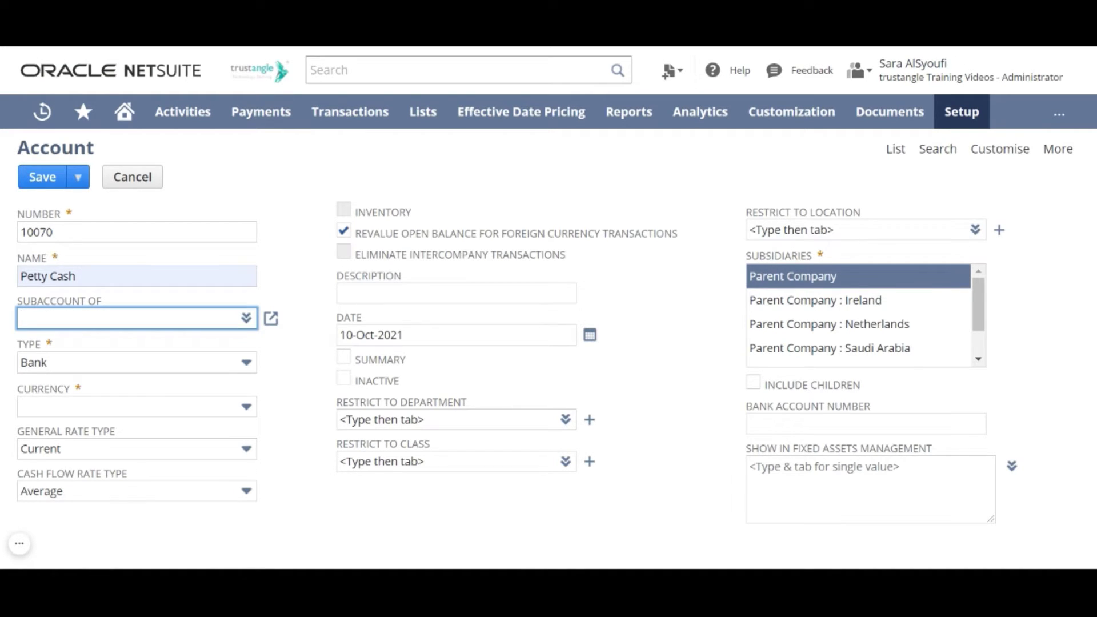
pyautogui.moveTo(246, 318)
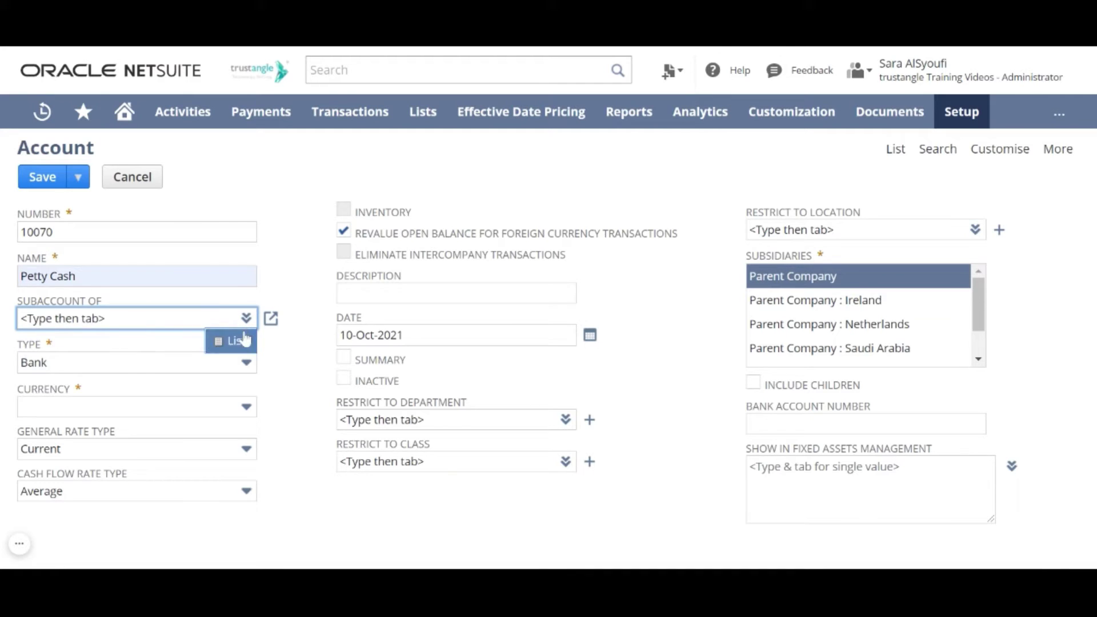
pyautogui.click(245, 339)
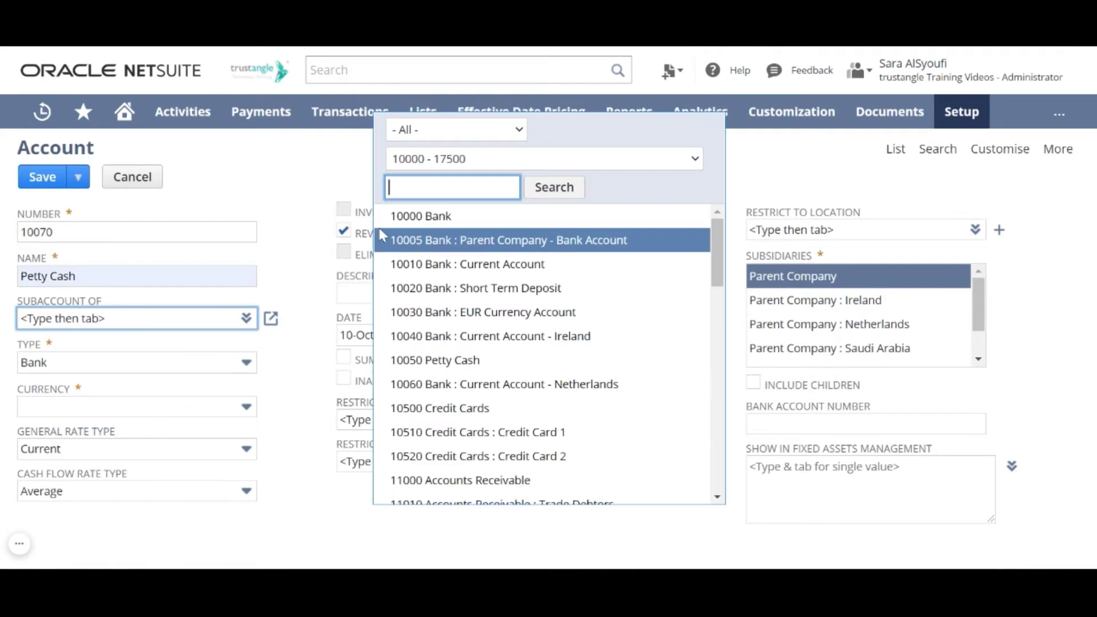
pyautogui.click(416, 216)
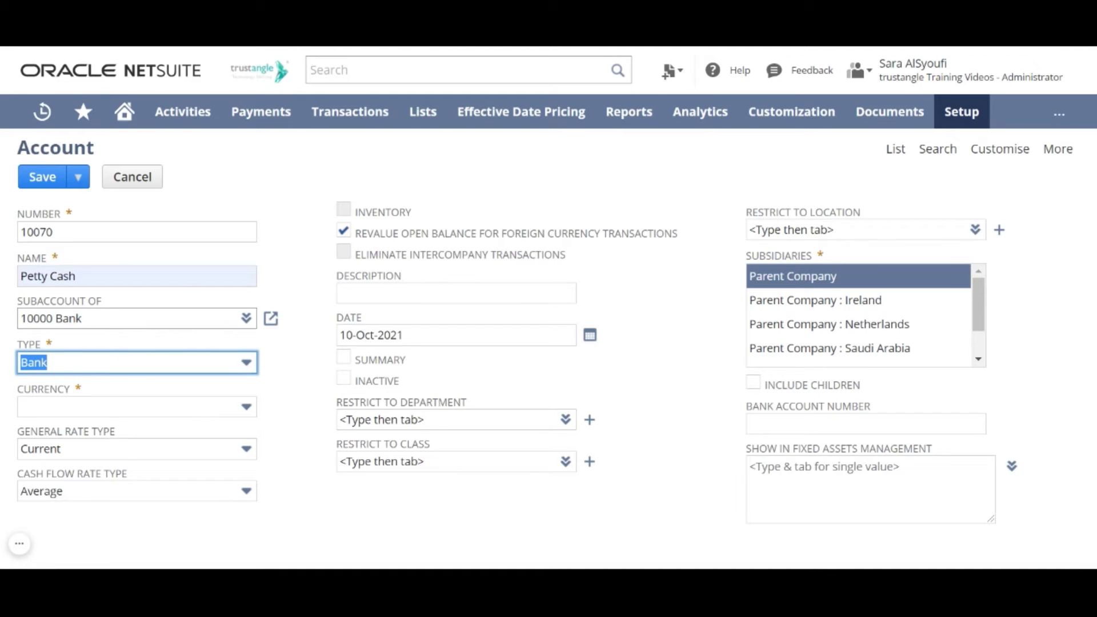
# - Clear the parent account field and try changing the account type to Accounts Receivable
pyautogui.hotkey('shift', 'Tab')
pyautogui.press('BackSpace')
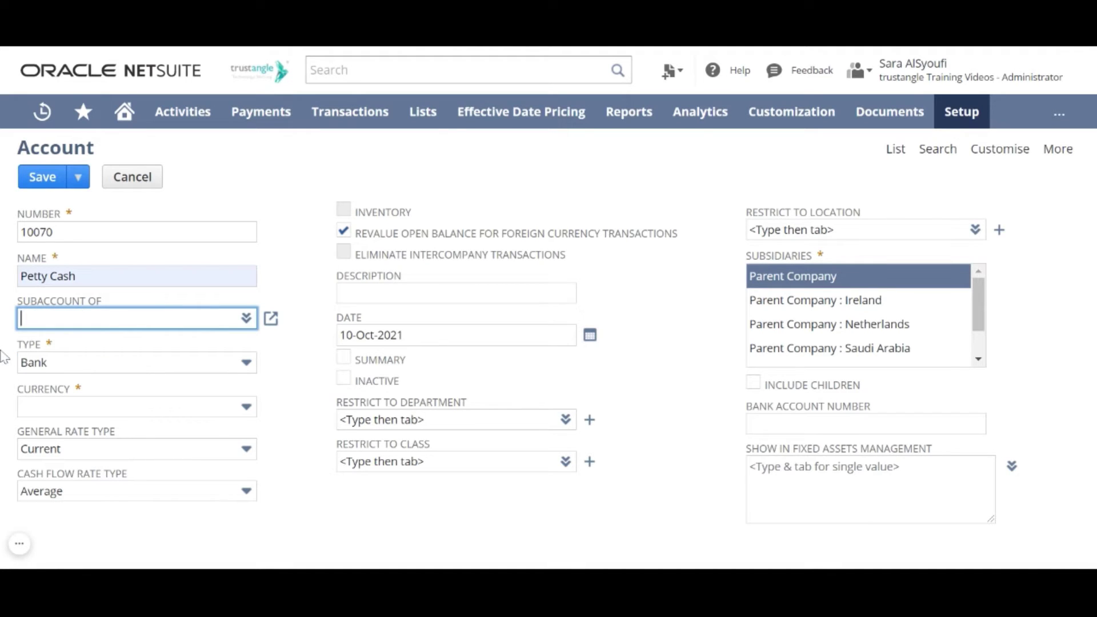
pyautogui.click(99, 354)
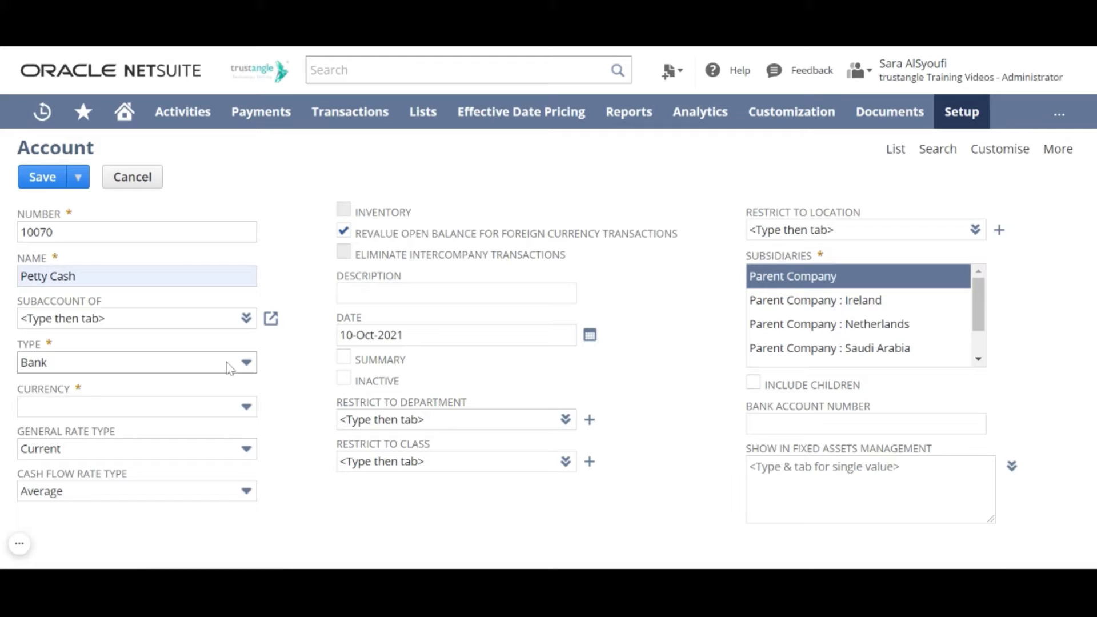
pyautogui.click(100, 359)
pyautogui.click(128, 343)
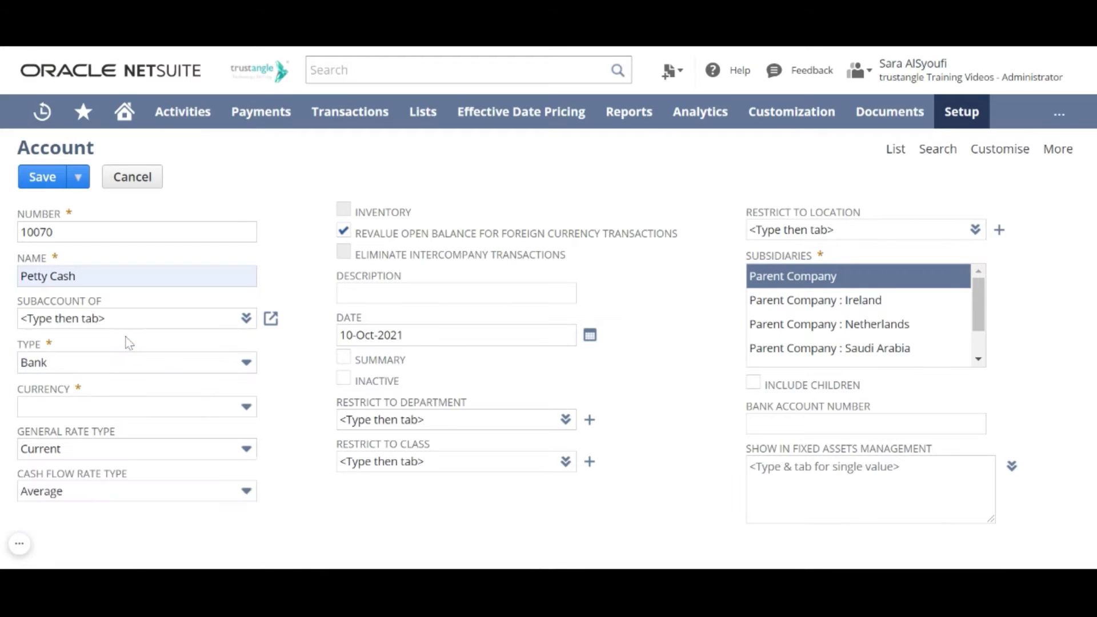
pyautogui.click(239, 372)
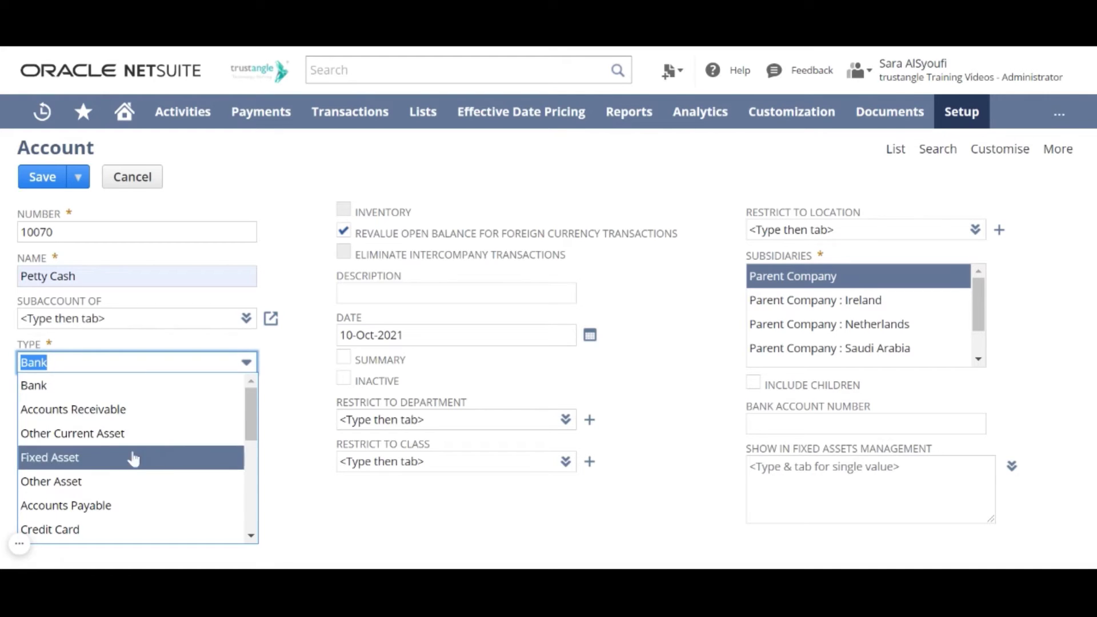
pyautogui.click(73, 410)
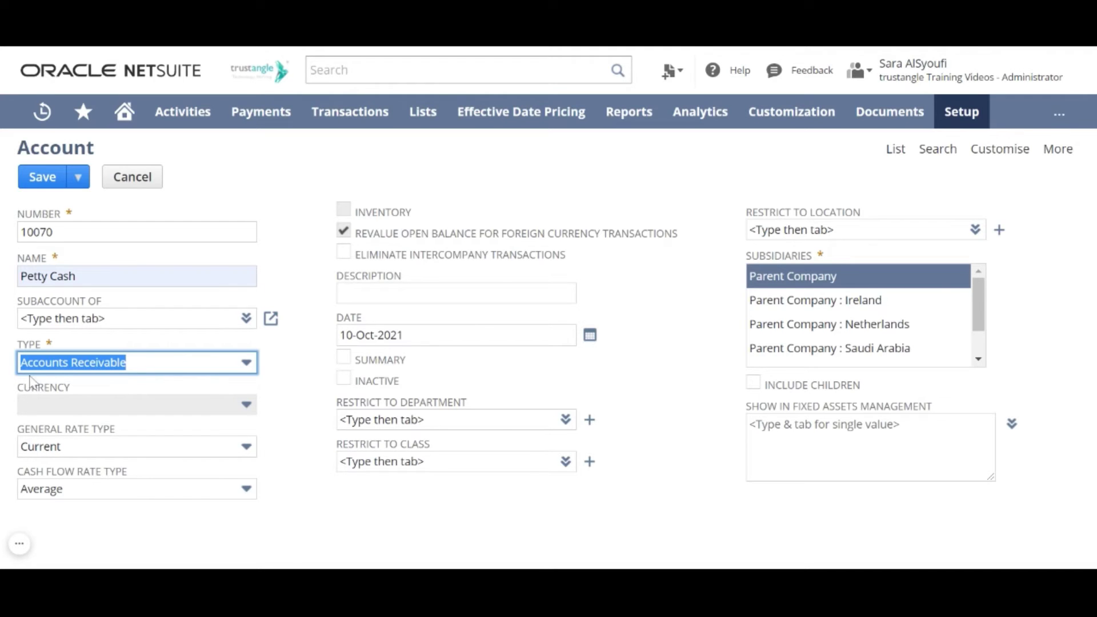
# - Set the account type back to Bank and the currency to SAR
pyautogui.click(245, 365)
pyautogui.scroll(1, 164, 421)
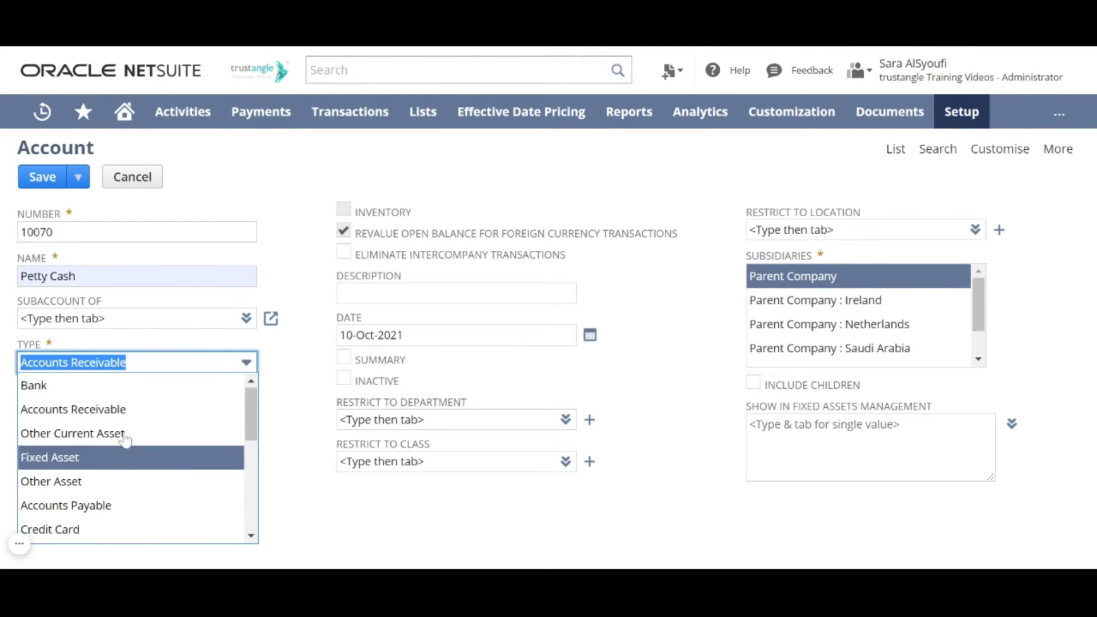
pyautogui.click(86, 385)
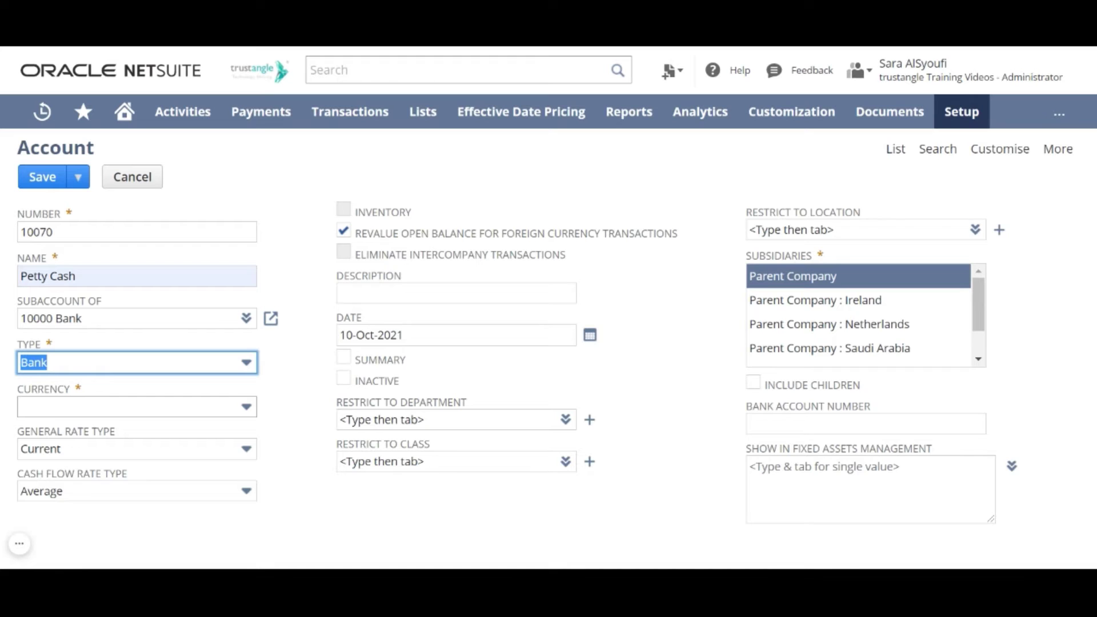
pyautogui.click(203, 412)
pyautogui.click(68, 527)
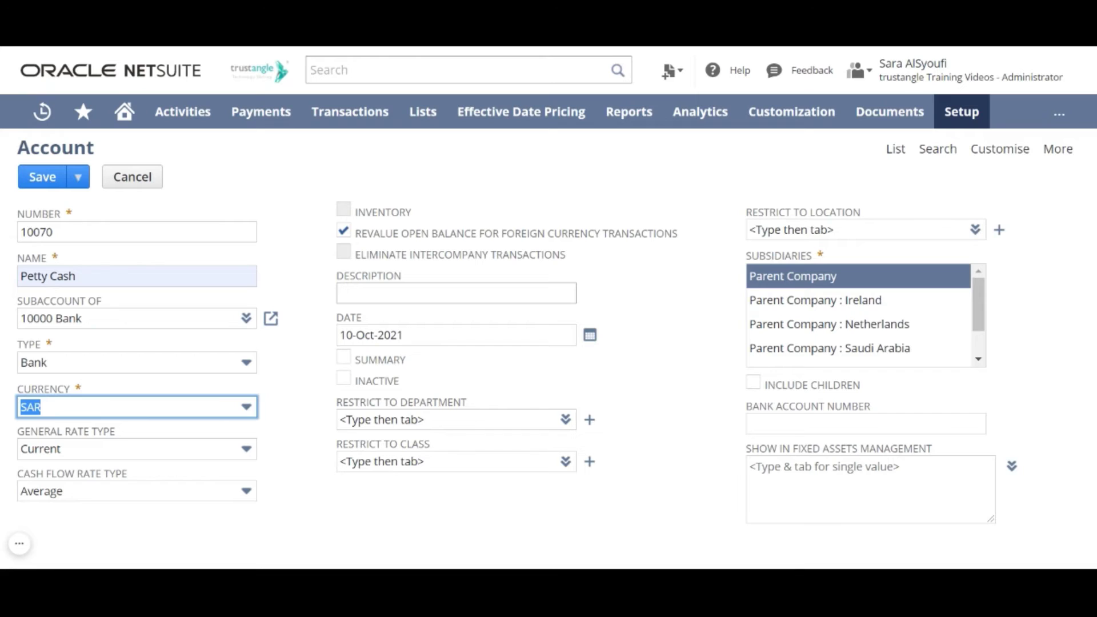
# - Move past Description to the Date field and bring up its calendar
pyautogui.click(456, 292)
pyautogui.click(456, 334)
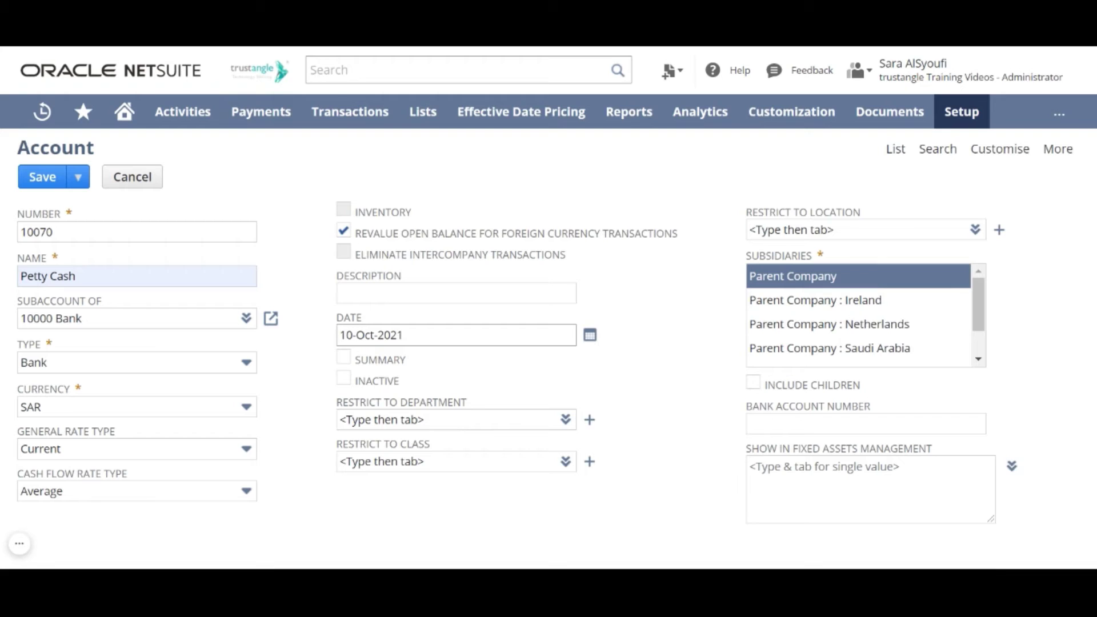
pyautogui.click(590, 335)
# - Set the account date to 30-Sep-2021 and tick the Summary box
pyautogui.click(455, 361)
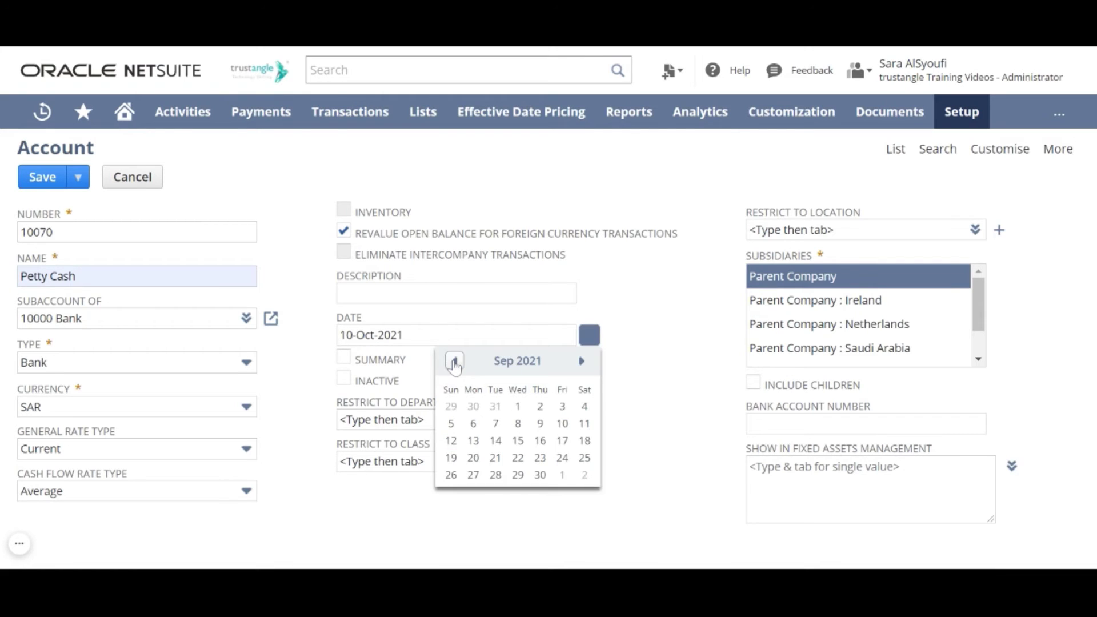
pyautogui.click(540, 475)
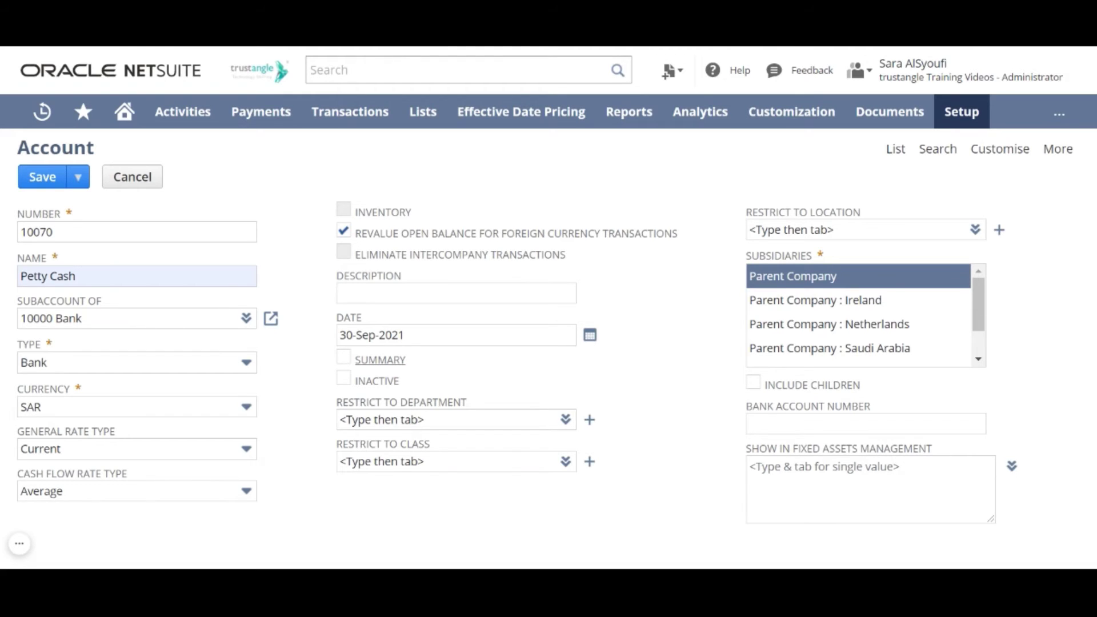
pyautogui.click(343, 358)
# - Untick Summary and tick the Inactive checkbox
pyautogui.click(344, 360)
pyautogui.click(344, 380)
# - Select the Parent Company : Saudi Arabia subsidiary, skip Bank Account Number, and untick Inactive
pyautogui.click(850, 348)
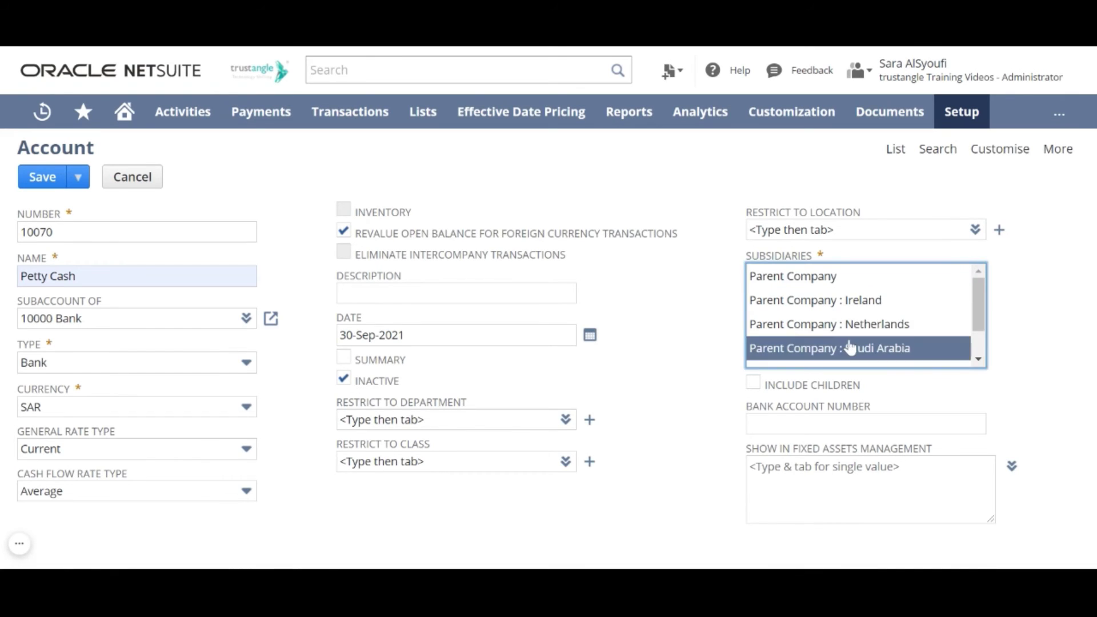
pyautogui.click(779, 422)
pyautogui.press('Tab')
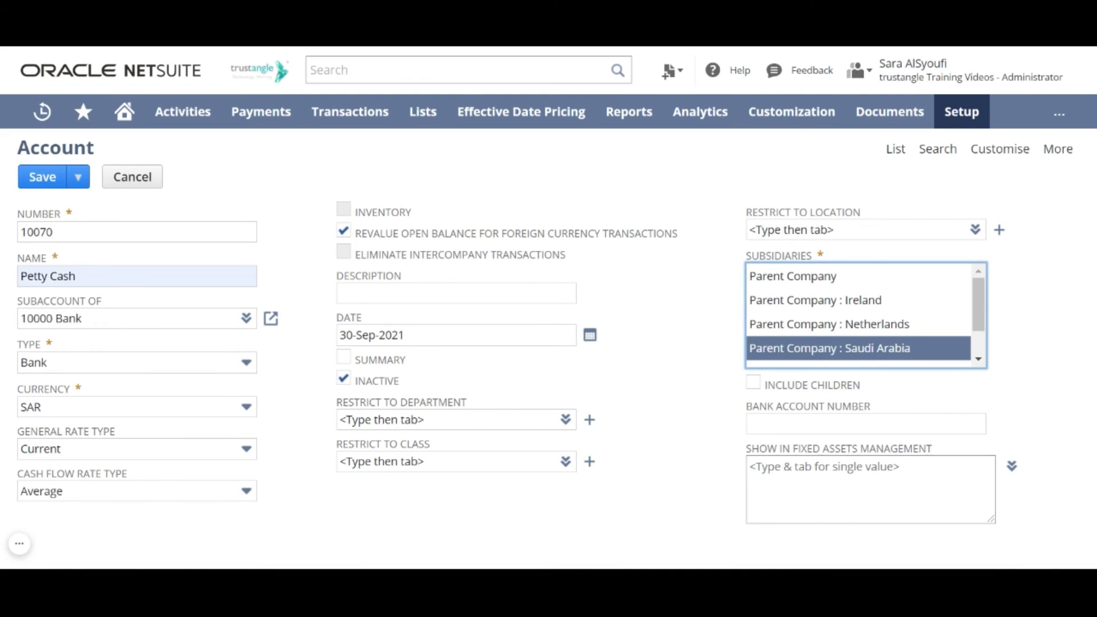
pyautogui.click(344, 378)
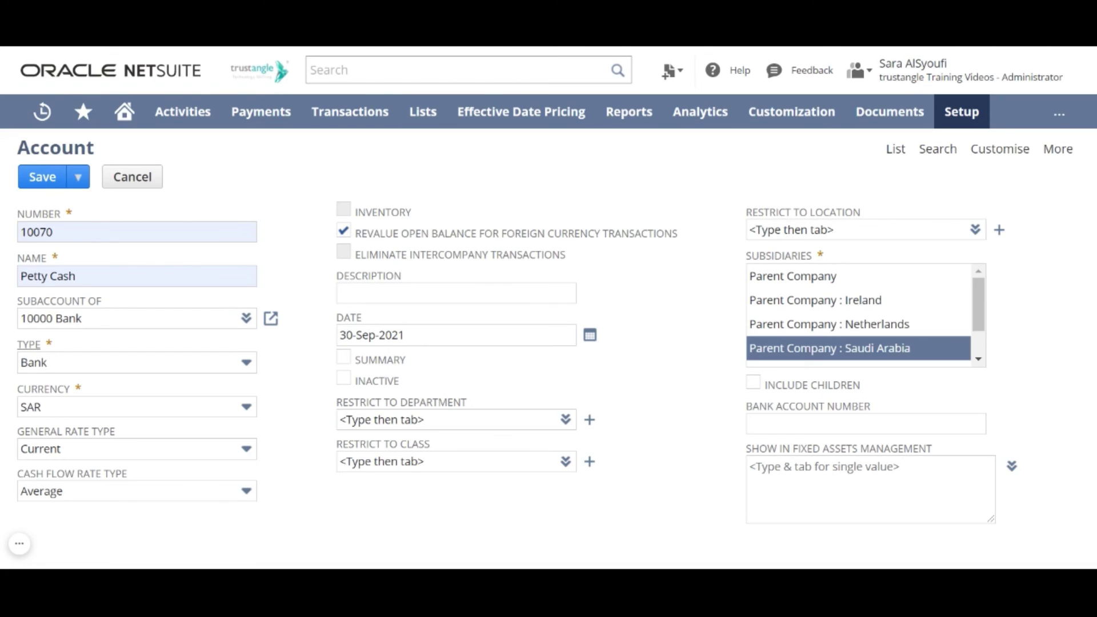
# - Save the 10070 Petty Cash account
pyautogui.click(28, 177)
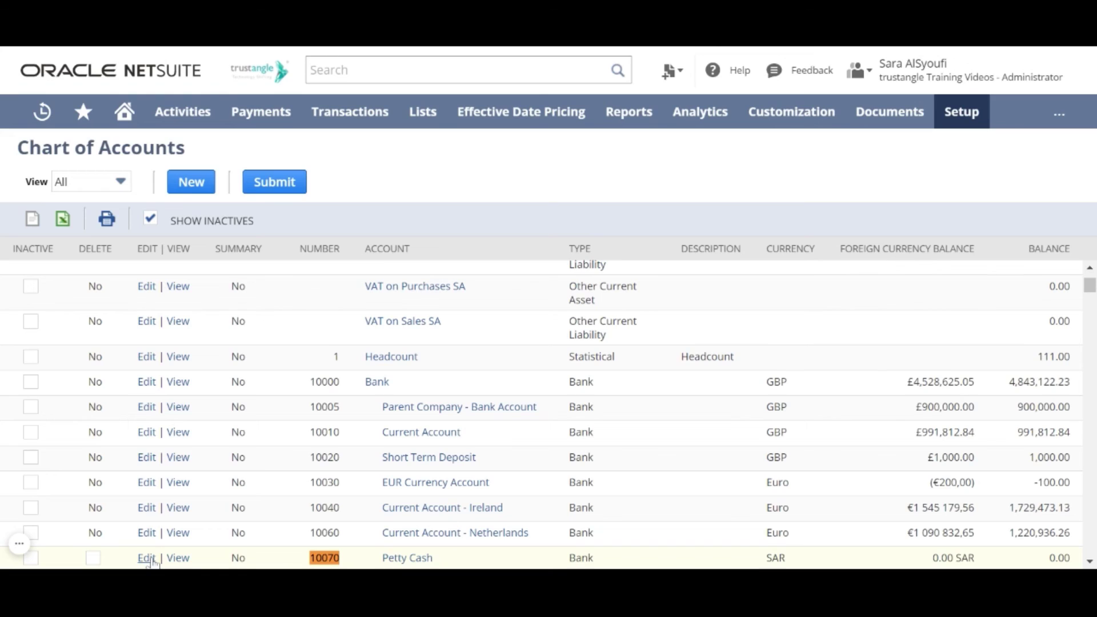
# - Open the 10070 Petty Cash account record to confirm its SAR currency and Saudi Arabia subsidiary
pyautogui.click(152, 561)
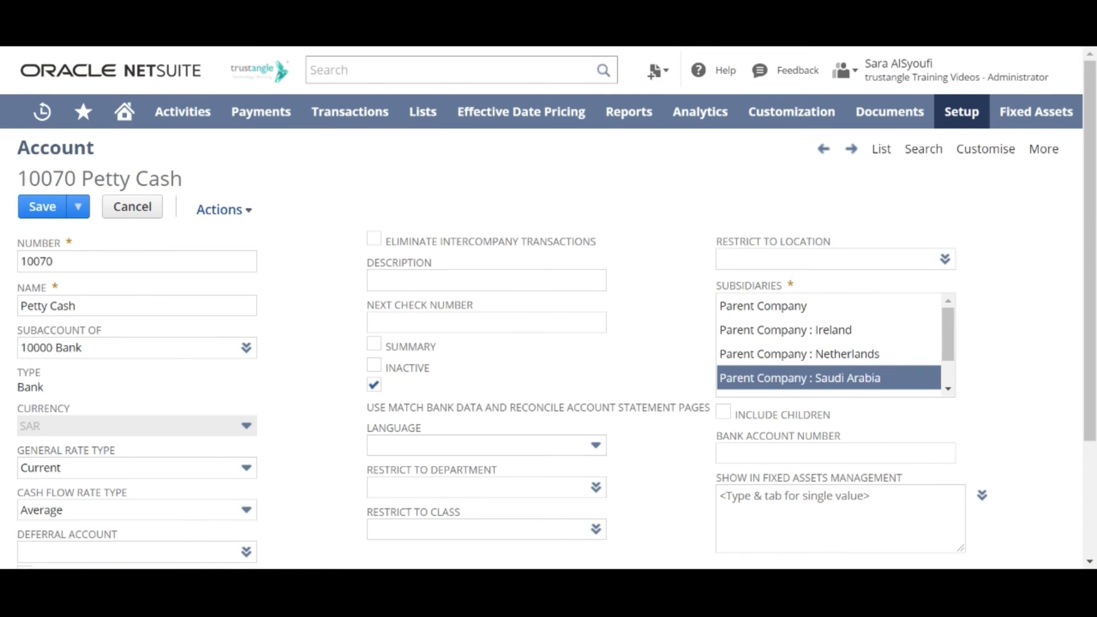